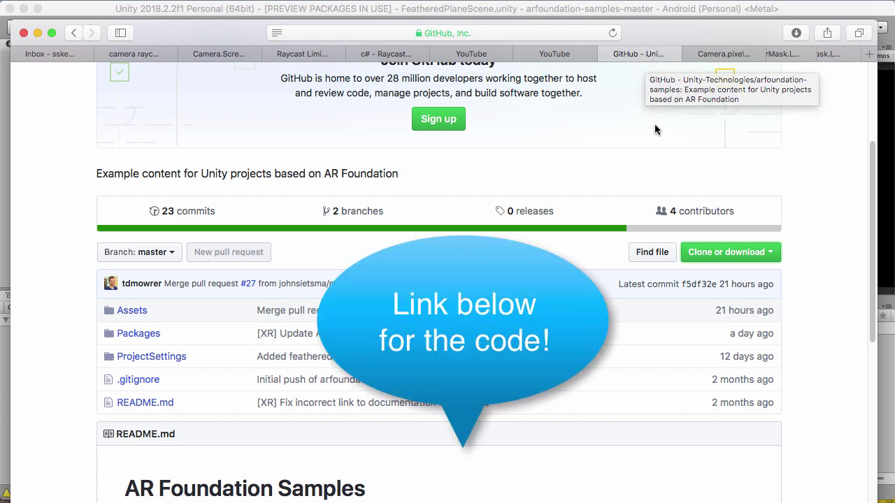
Select the FeatheredPlaneScene asset in Assets > Scenes and go to Build Settings from the File menu
scroll(654, 124, down, 5)
scroll(654, 125, up, 3)
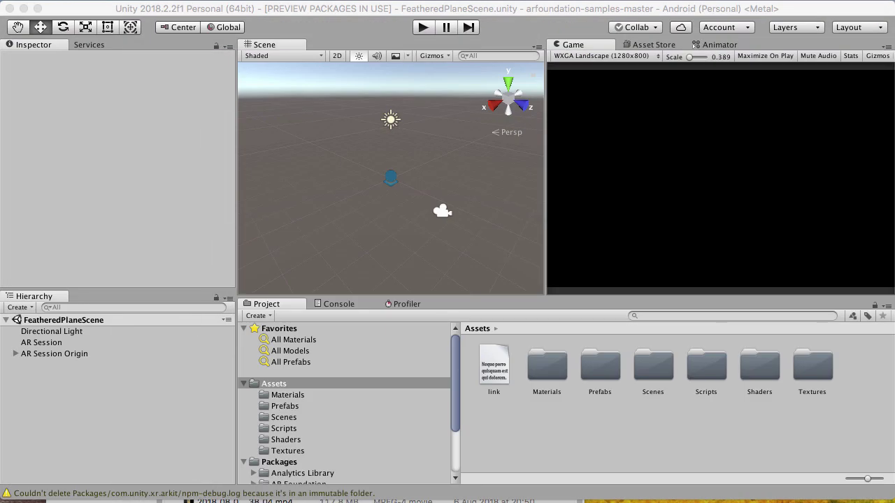
click(86, 7)
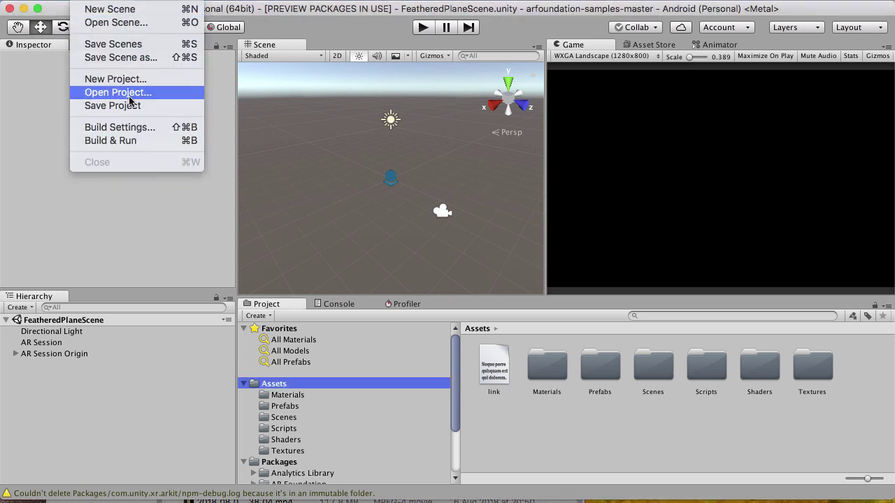
click(529, 6)
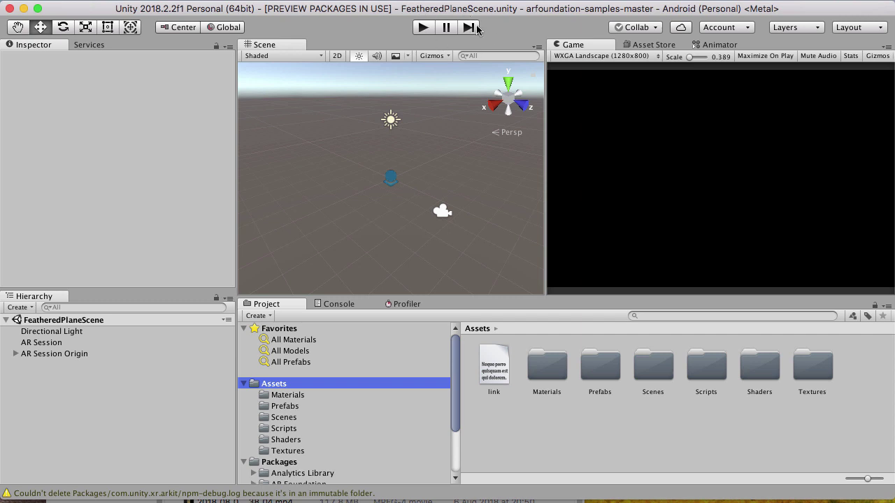
click(296, 417)
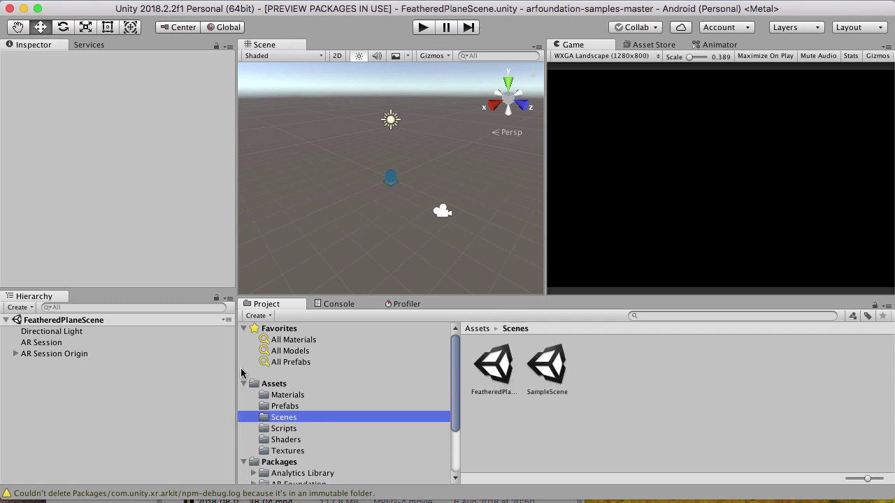
click(503, 381)
click(78, 1)
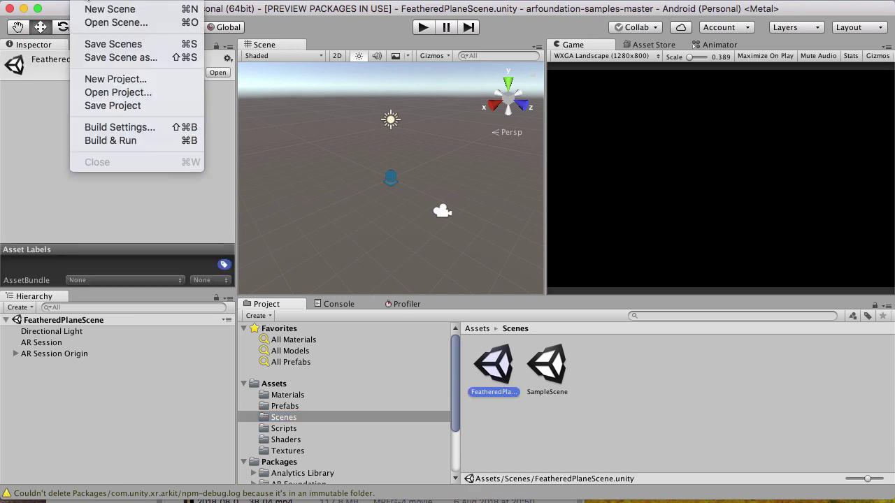
Uncheck SampleScene in Build Settings so FeatheredPlaneScene is index 0, then close the window
click(107, 129)
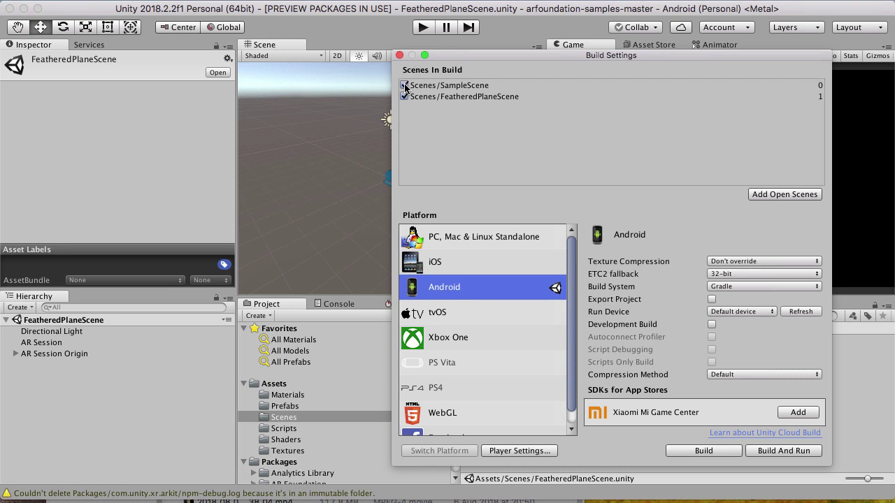
click(404, 85)
click(399, 55)
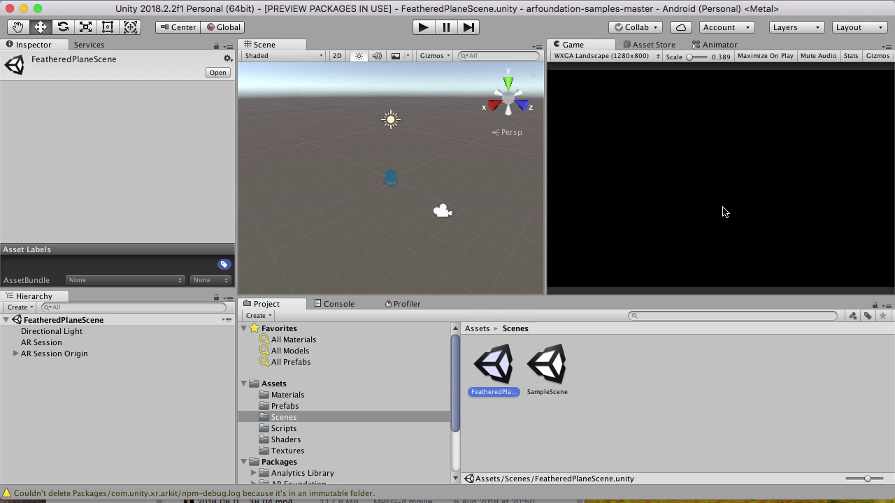
Select AR Camera under AR Session Origin and copy its Camera component
click(15, 354)
click(51, 365)
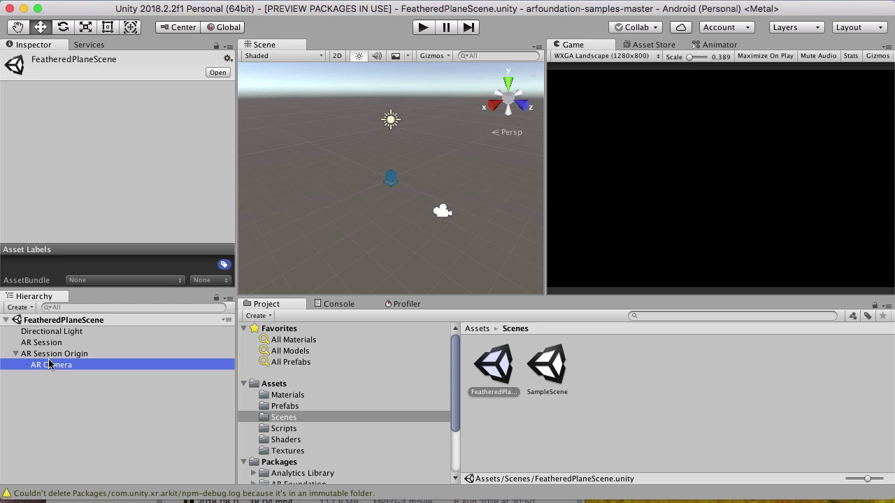
scroll(117, 114, down, 5)
scroll(117, 115, down, 5)
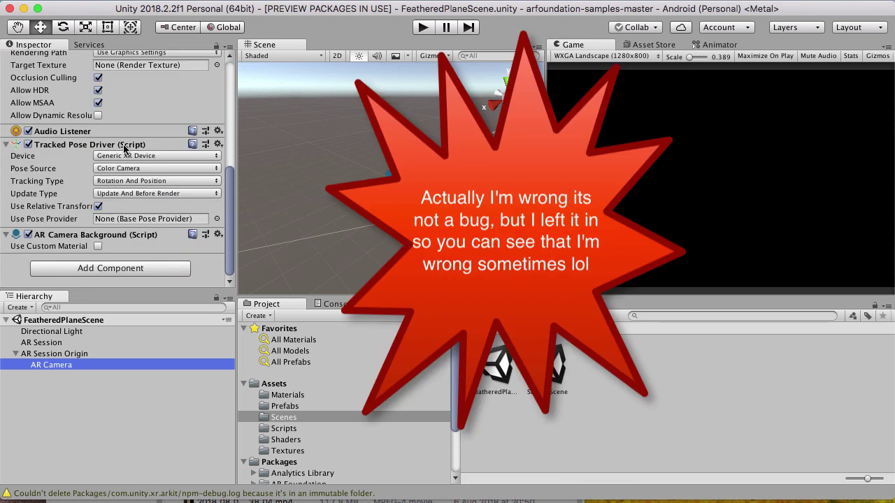
scroll(126, 150, up, 3)
scroll(126, 151, up, 3)
scroll(133, 150, up, 3)
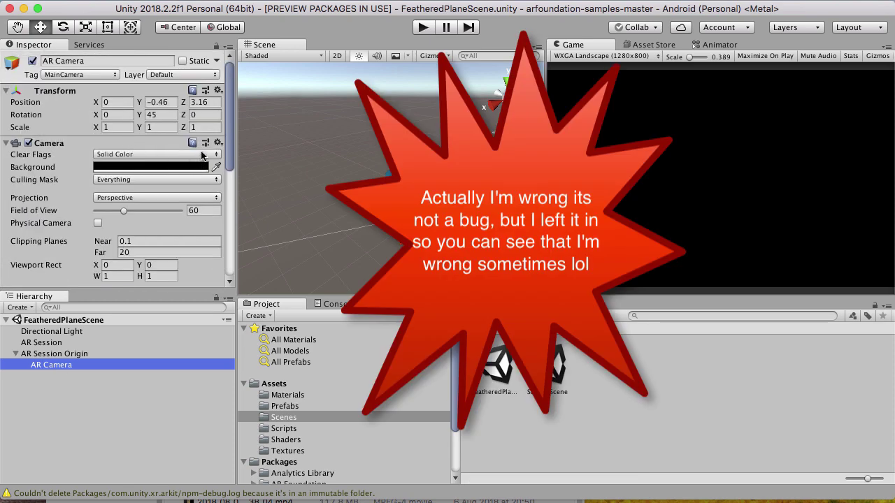
click(218, 143)
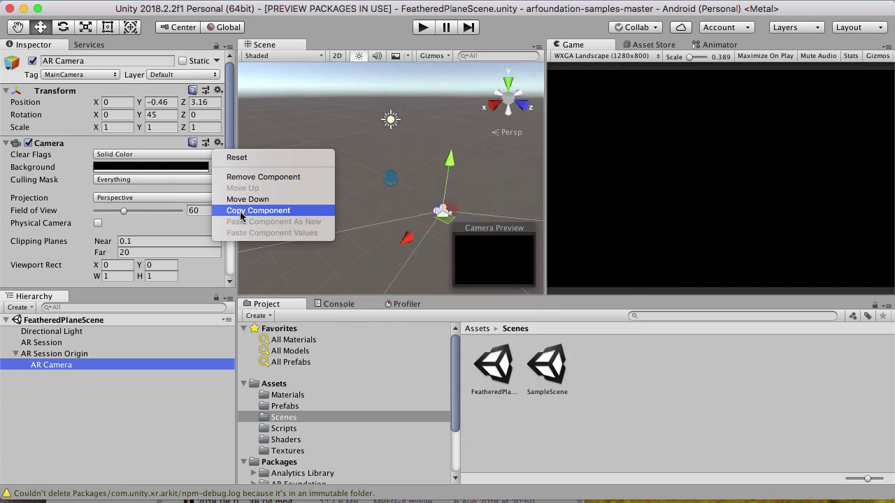
click(240, 214)
click(217, 144)
key(Escape)
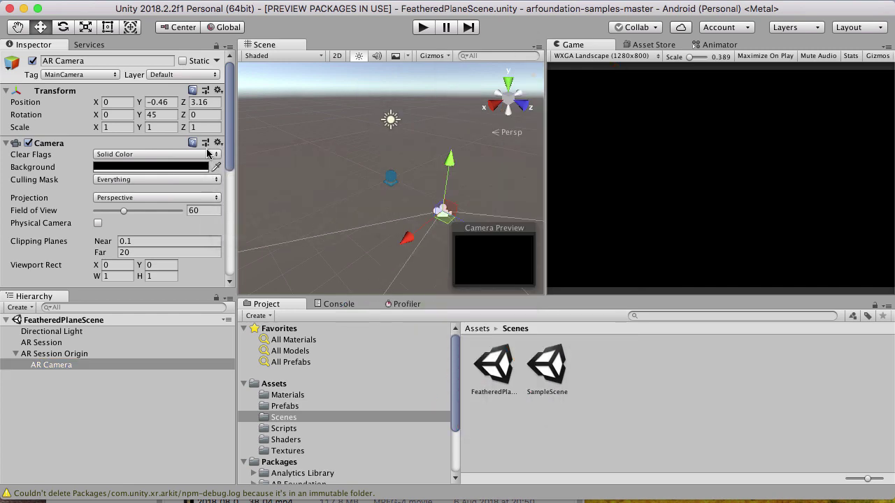
Remove the AR Camera Background component from AR Camera
scroll(105, 196, down, 5)
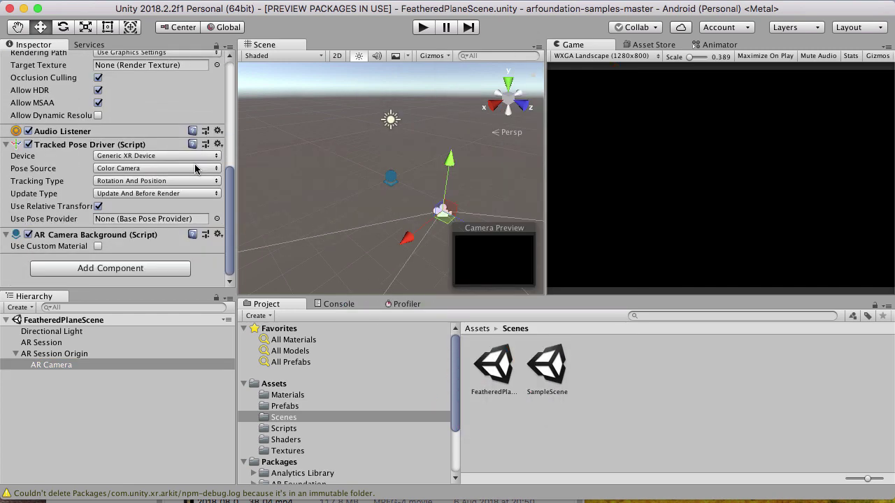
click(218, 234)
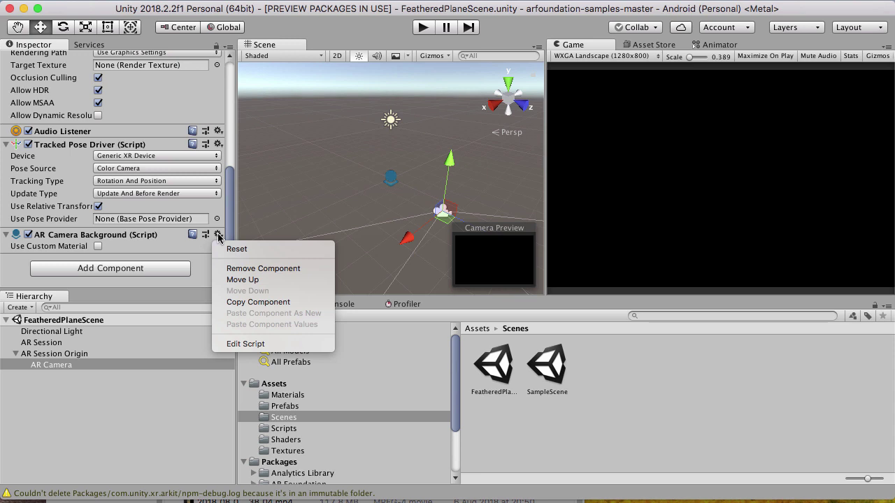
click(227, 270)
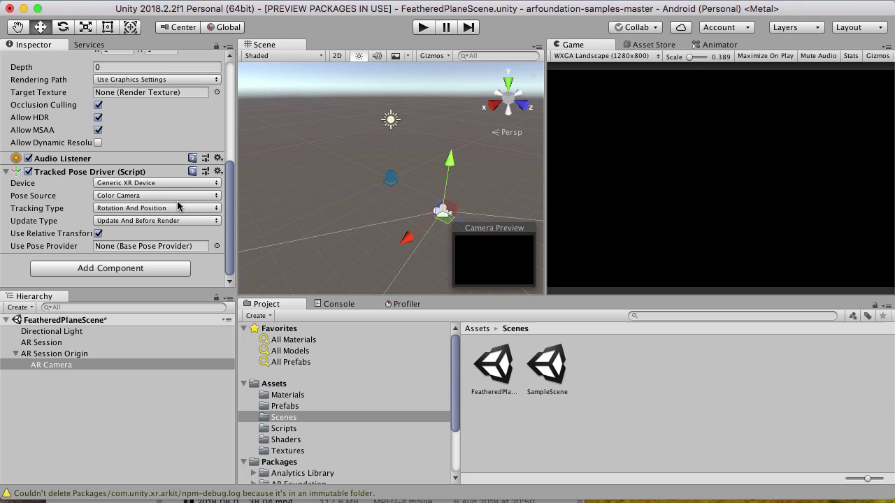
scroll(177, 205, up, 5)
scroll(177, 205, up, 5)
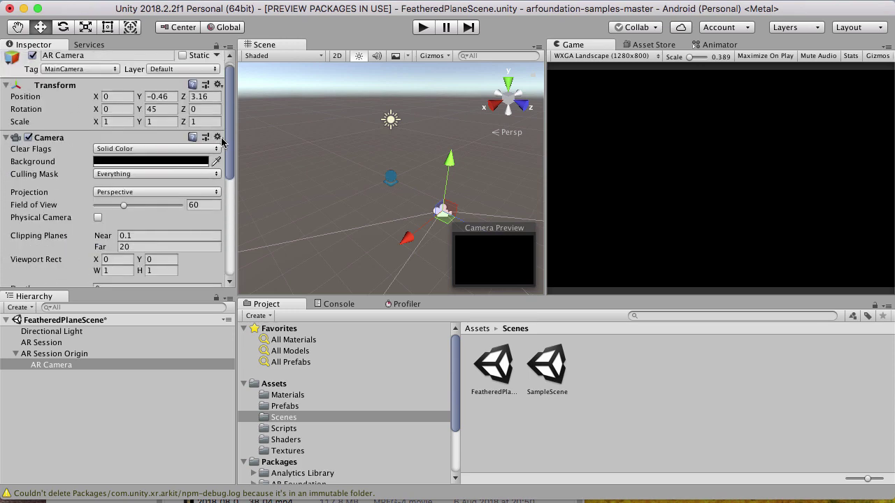
Remove AR Camera's Camera component, paste it back as new, then remove it again
click(219, 139)
click(255, 172)
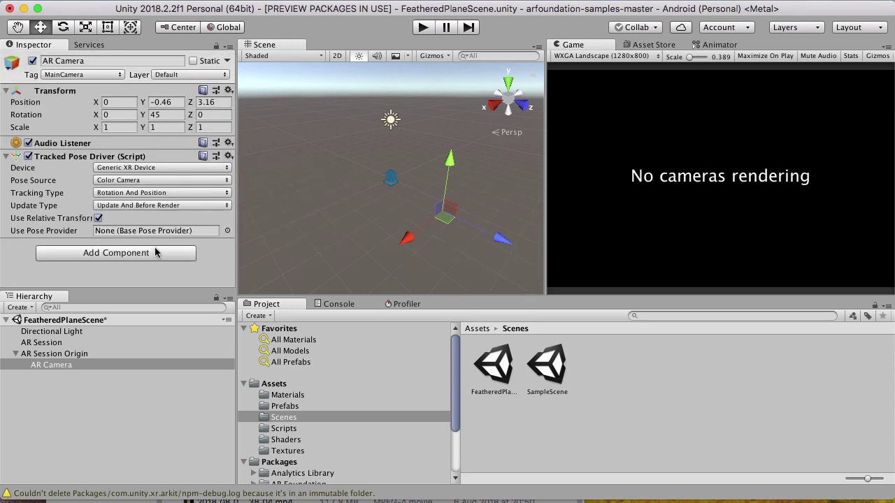
click(230, 144)
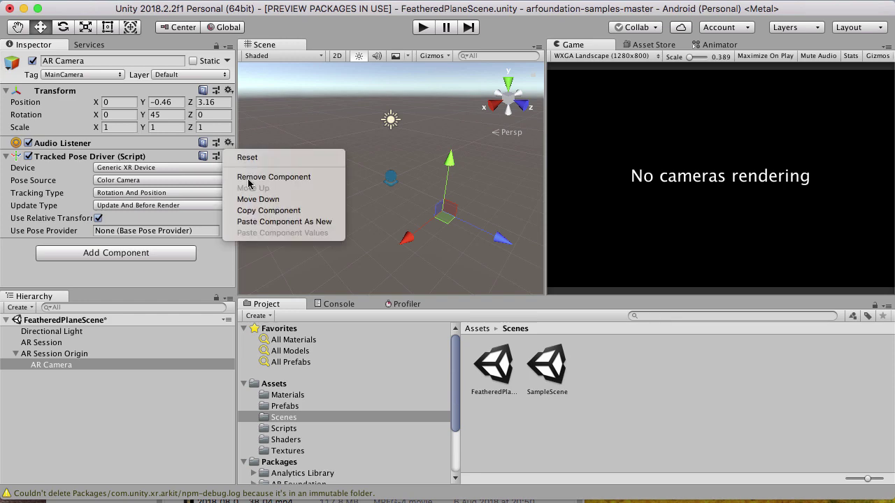
click(256, 220)
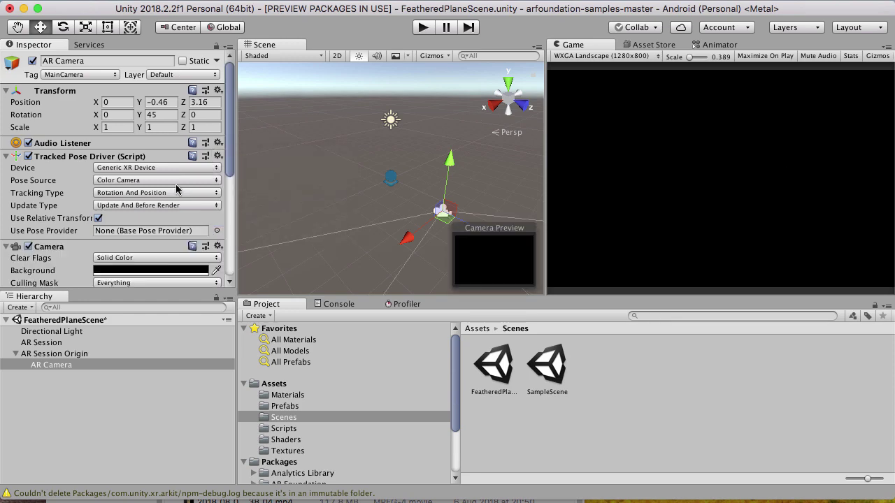
scroll(176, 189, down, 10)
scroll(176, 187, up, 1)
scroll(176, 187, up, 3)
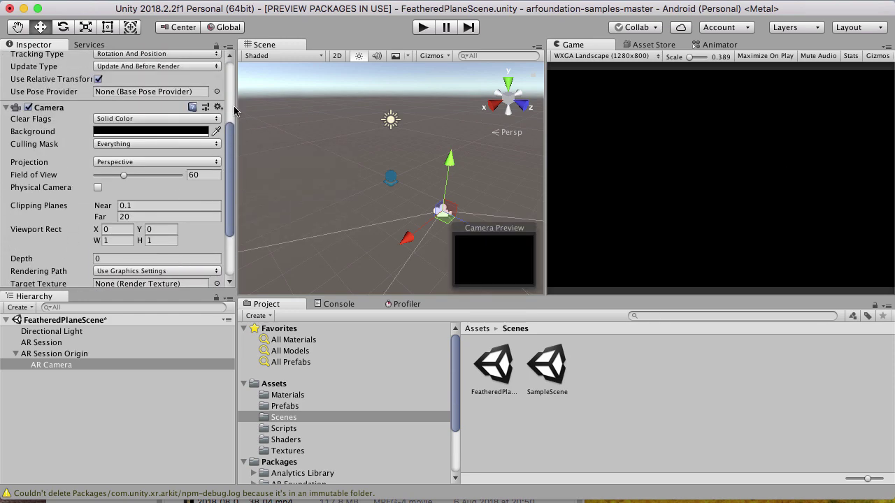
click(219, 107)
click(246, 142)
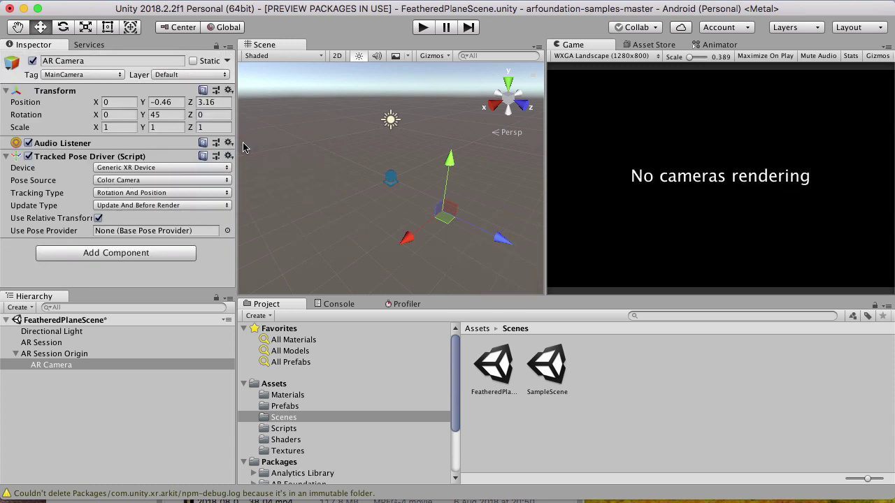
right_click(74, 362)
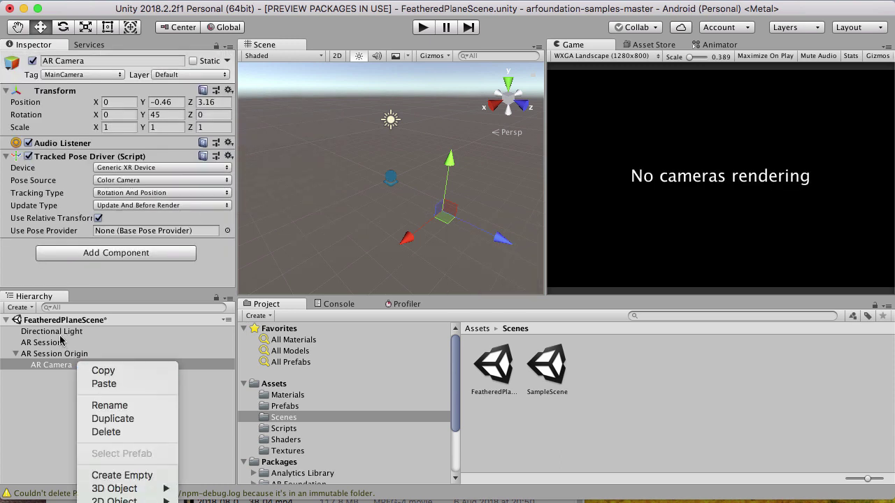
click(88, 274)
Add a new Camera component by searching 'cam' and paste the copied values onto it
click(94, 256)
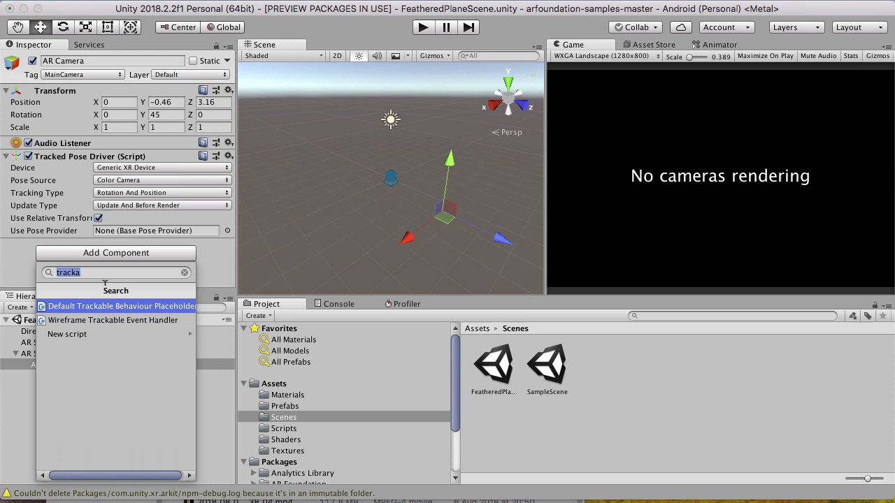
text(ca)
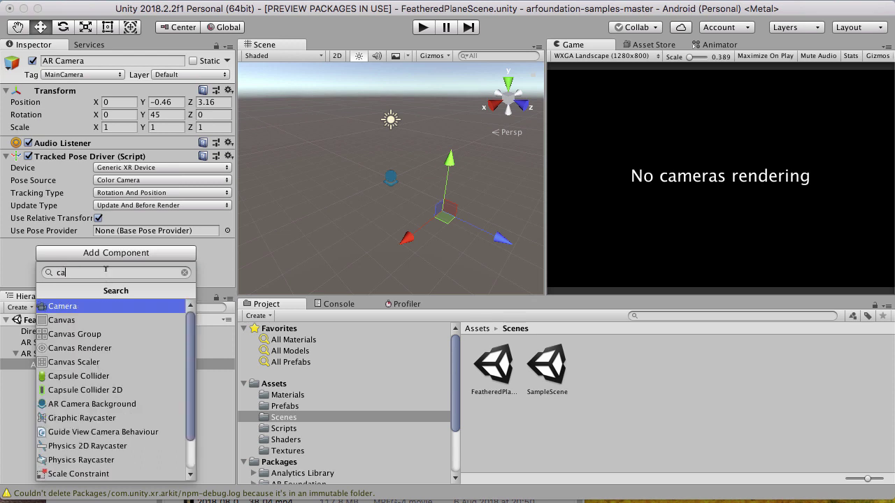
text(m)
click(92, 308)
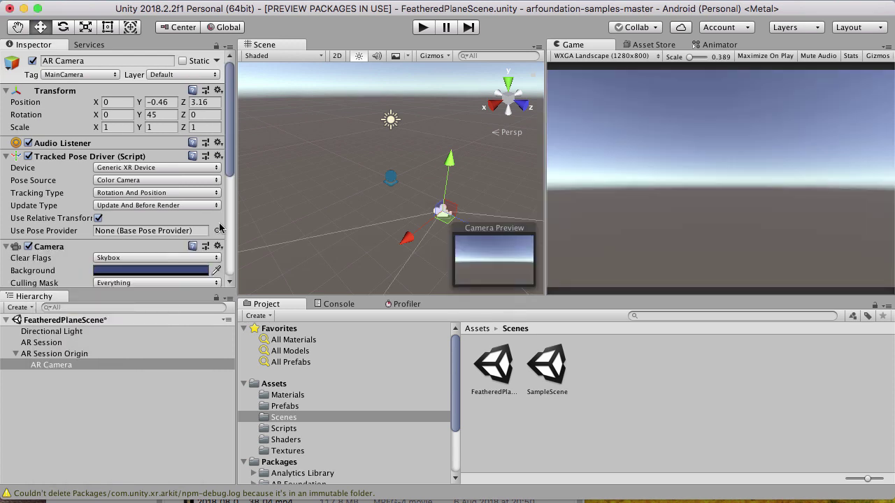
scroll(206, 215, down, 3)
click(219, 190)
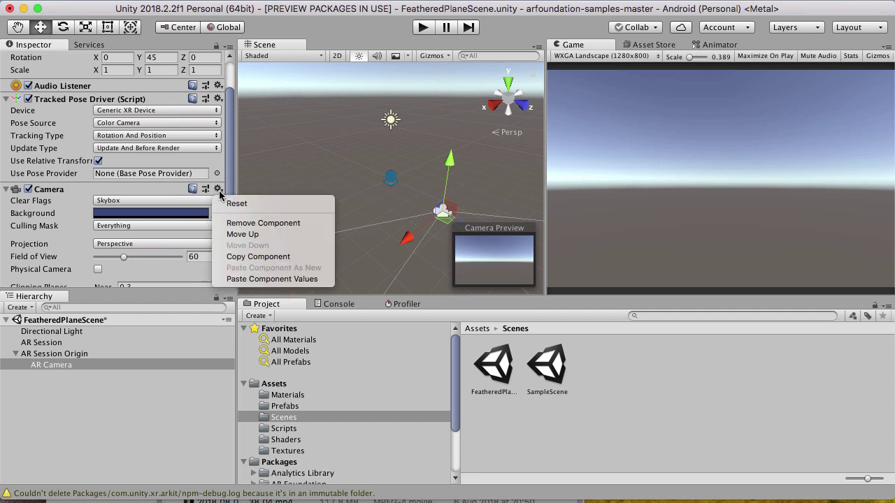
click(263, 279)
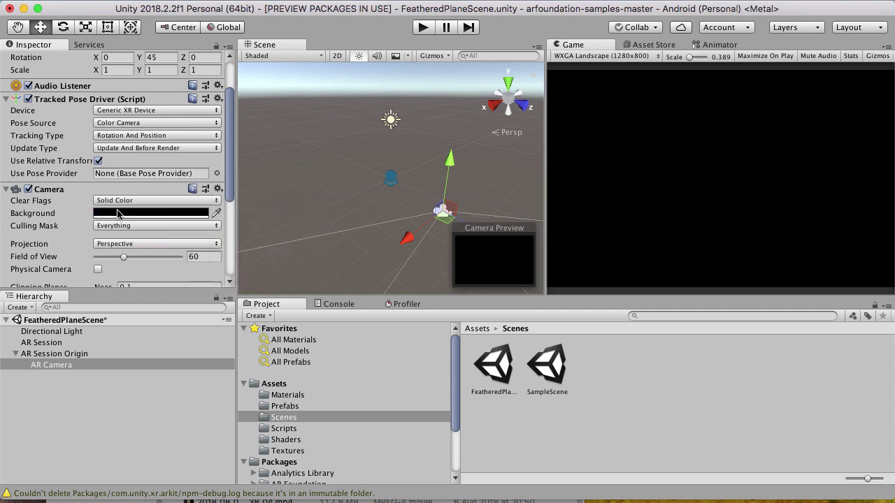
scroll(88, 218, down, 8)
scroll(89, 218, up, 2)
Cycle the Camera's Clear Flags through Depth Only and Don't Clear, ending on Skybox
scroll(89, 219, up, 3)
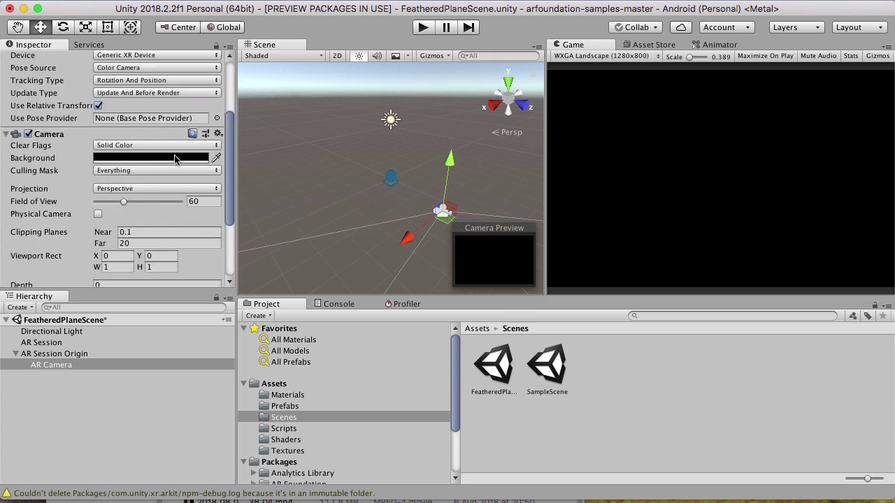
click(176, 148)
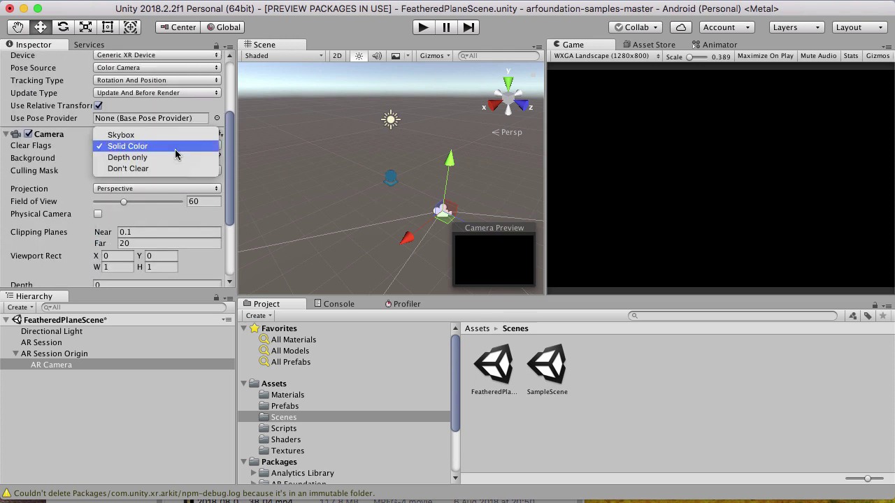
click(174, 135)
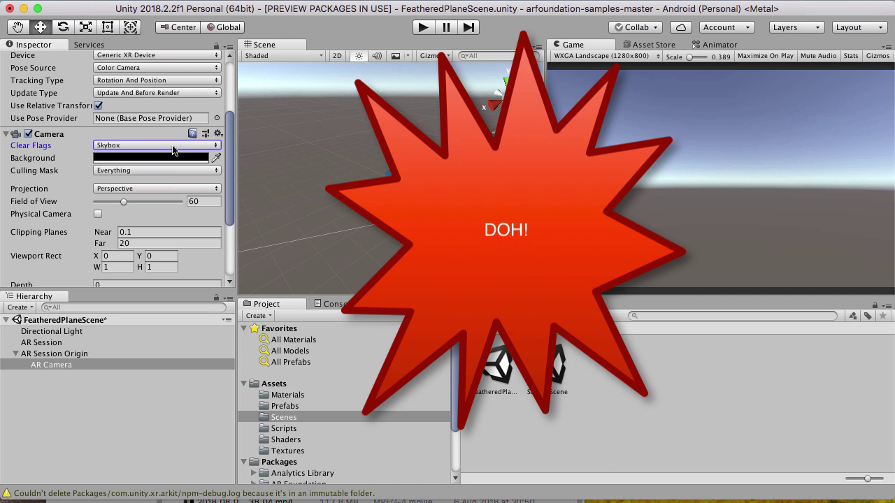
click(173, 149)
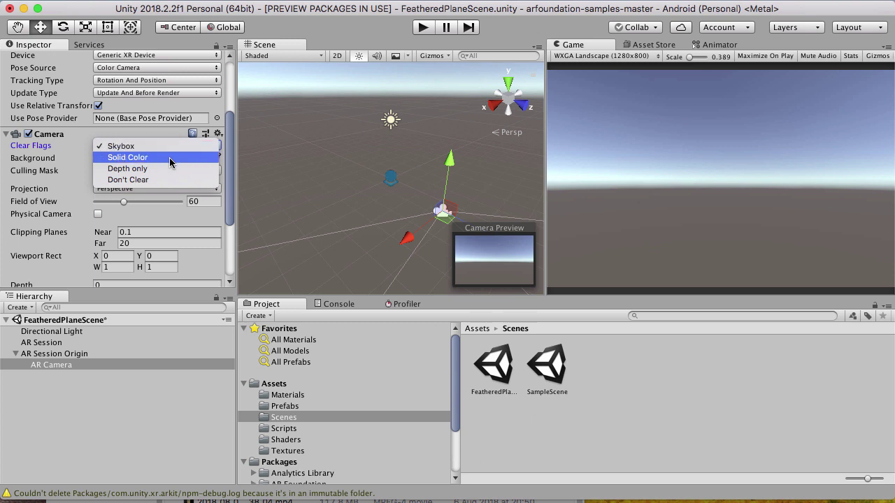
click(168, 169)
click(169, 145)
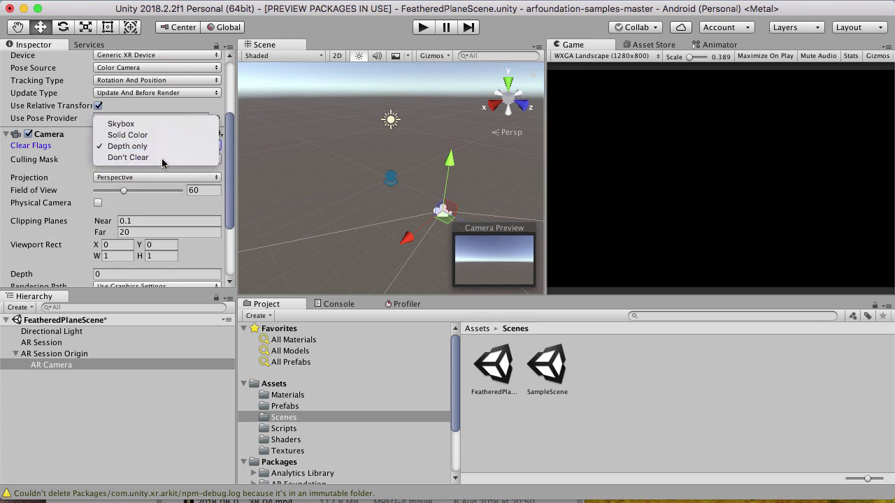
click(151, 145)
click(145, 126)
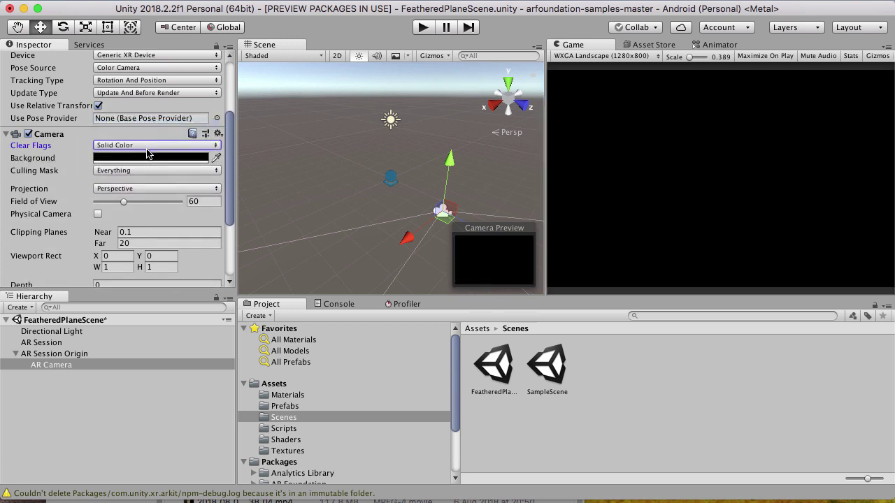
click(150, 145)
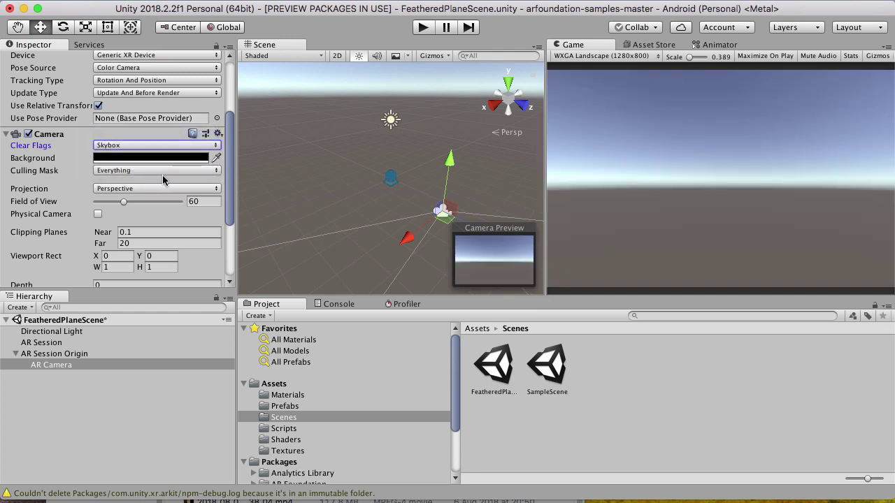
Add an AR Camera Background component by searching 'camera'
scroll(166, 167, down, 5)
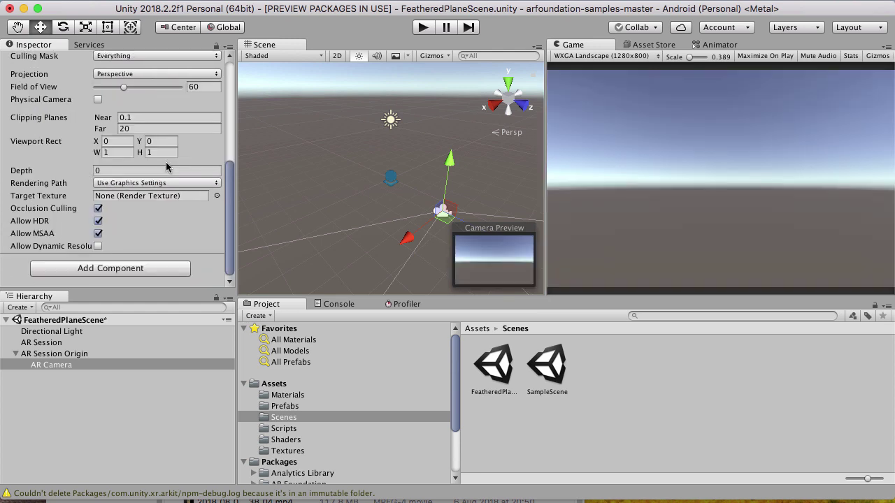
click(159, 267)
text(camera)
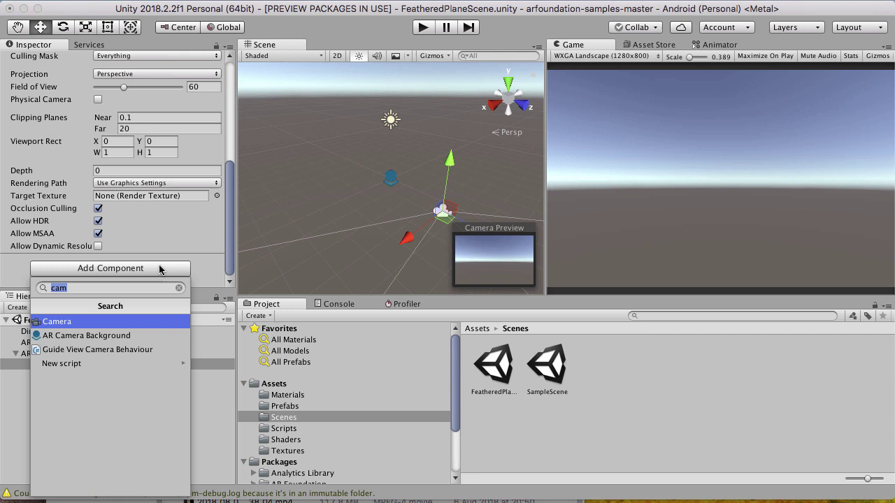
click(133, 334)
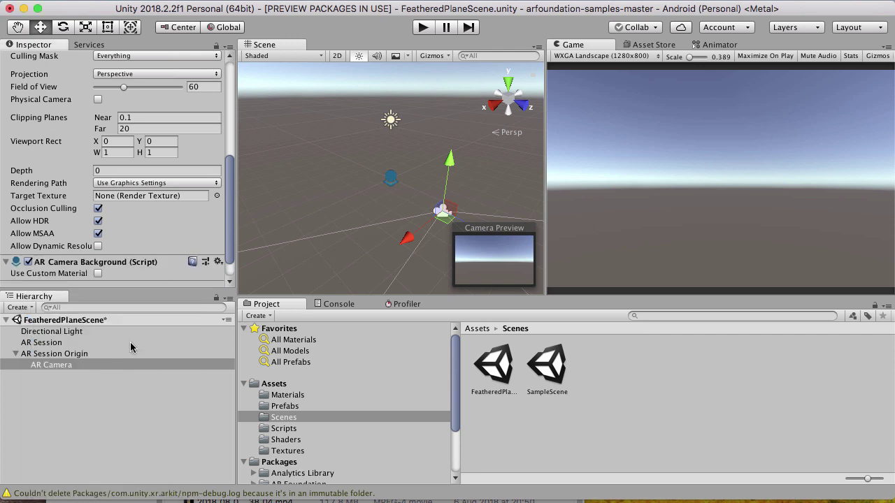
Save FeatheredPlaneScene and assign AR Camera to AR Session Origin's Camera field
right_click(107, 321)
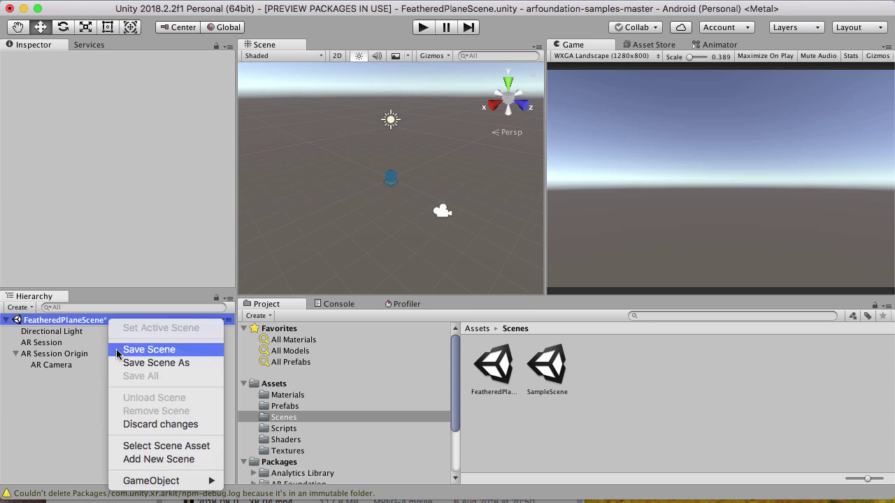
click(82, 317)
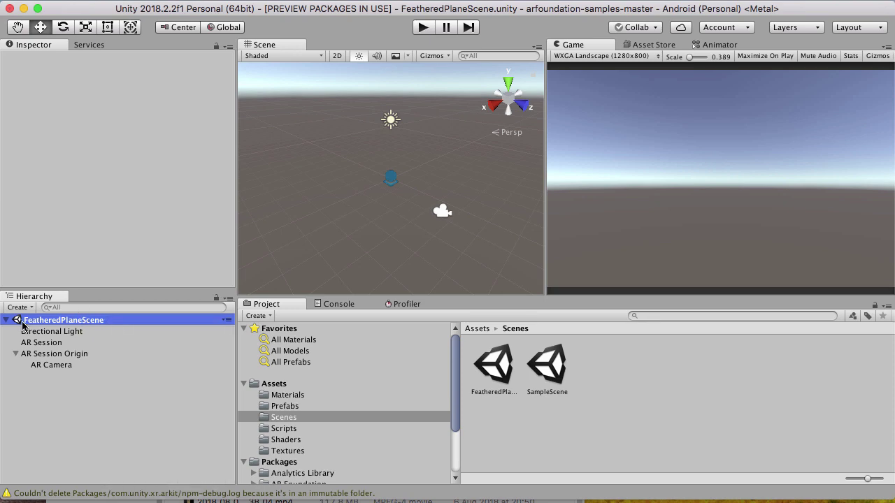
click(79, 355)
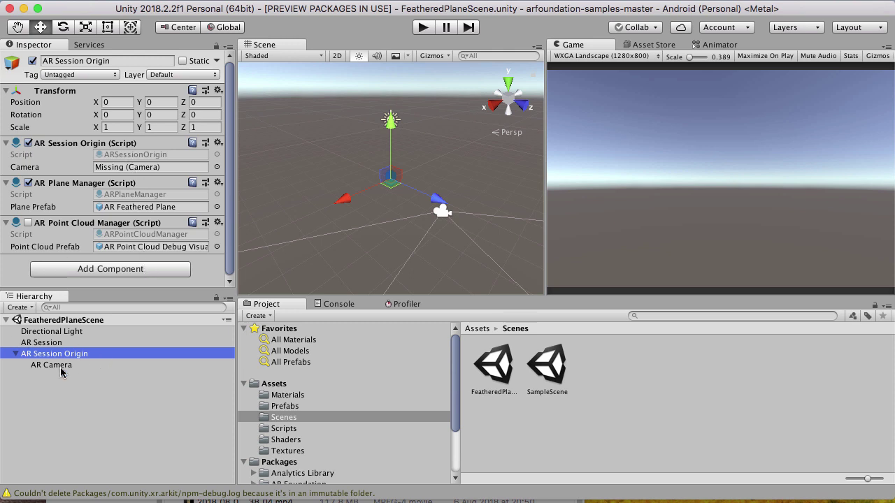
drag(60, 365, 148, 172)
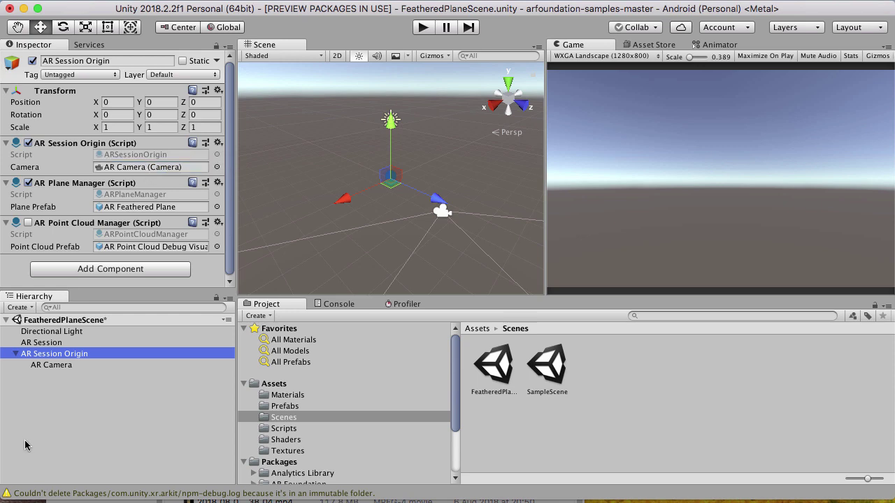
Review AR Camera and AR Session, then ping AR Session Origin's Plane Prefab in the Project
click(50, 366)
scroll(105, 276, down, 5)
scroll(105, 277, down, 5)
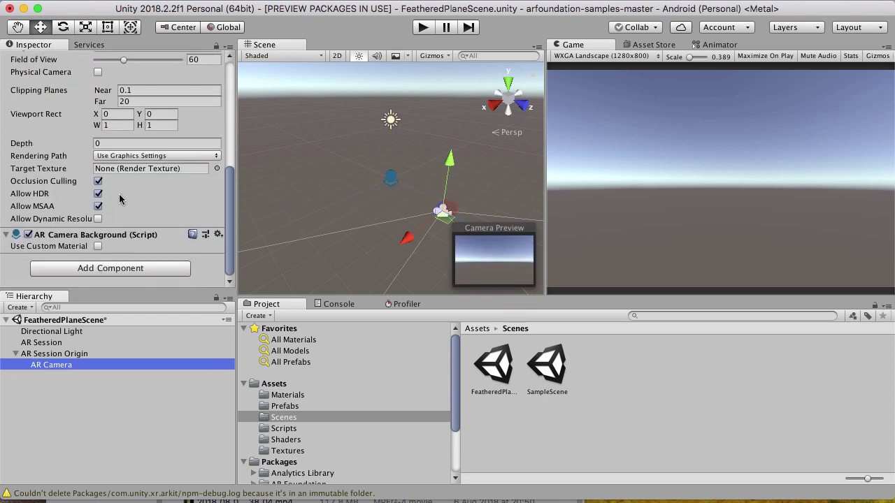
click(78, 348)
click(77, 353)
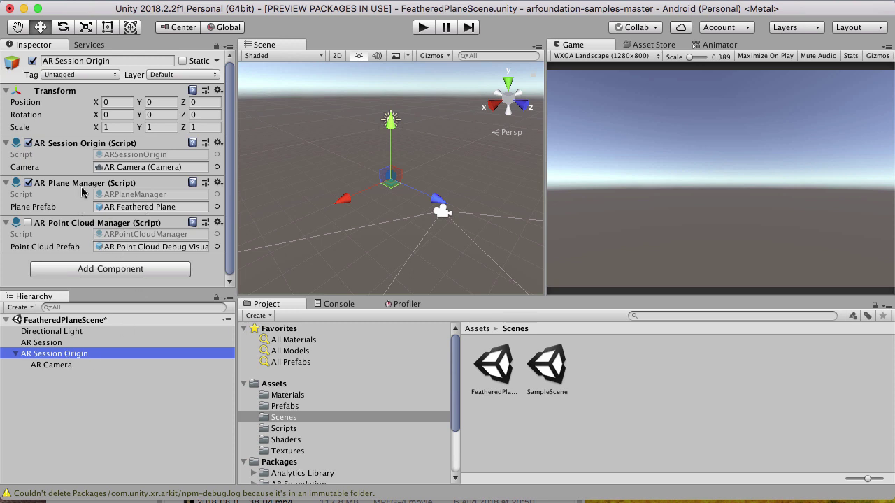
click(130, 208)
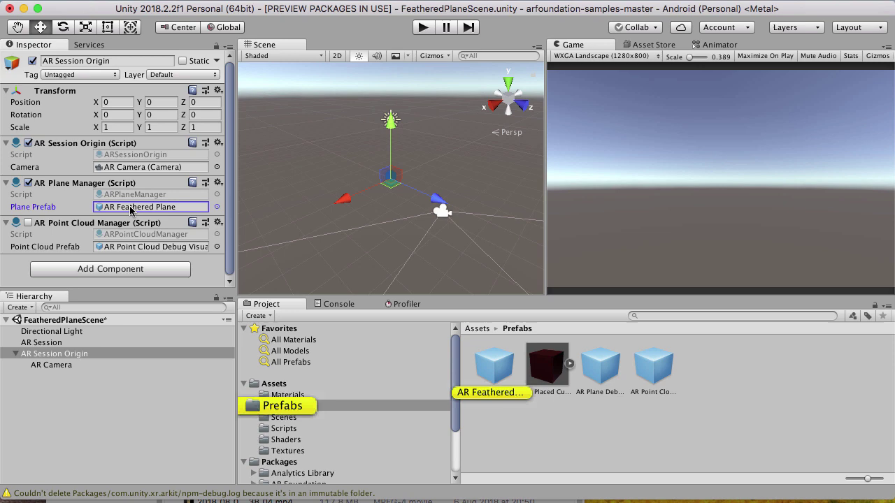
Inspect the AR Feathered Plane prefab and expand its FeatheredPlaneMaterial settings
click(491, 378)
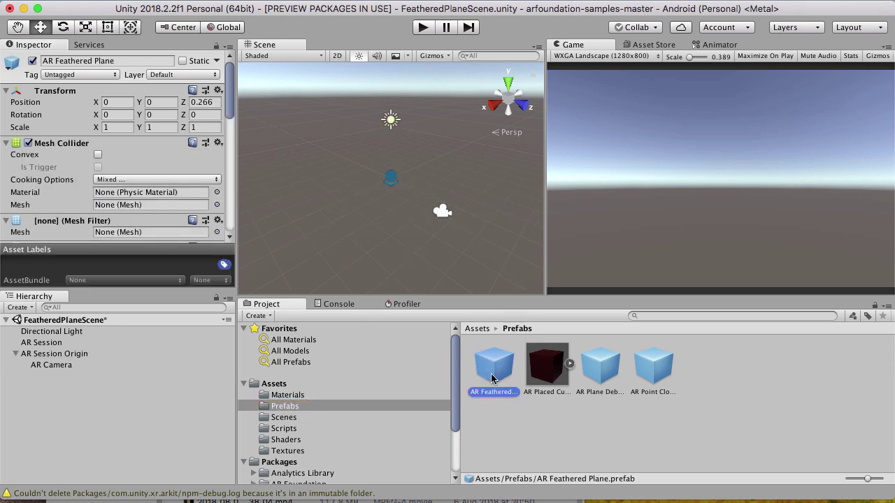
scroll(187, 145, down, 5)
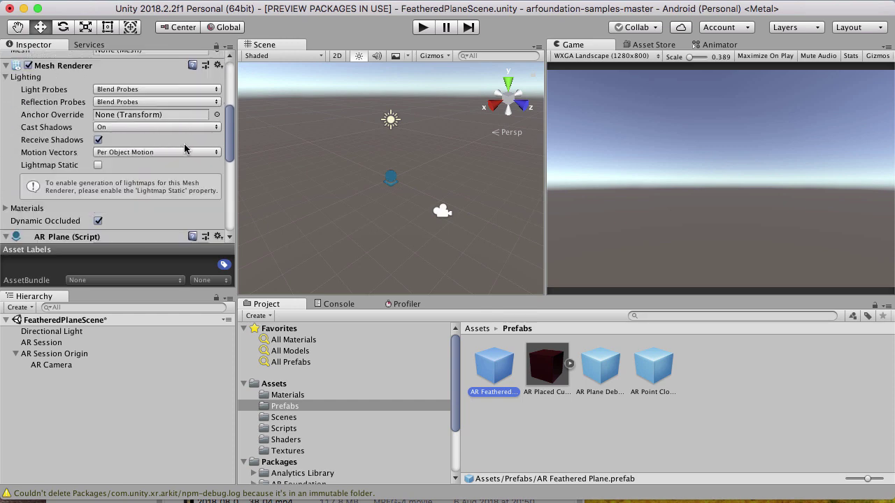
scroll(187, 145, down, 3)
scroll(99, 118, down, 5)
scroll(100, 117, down, 5)
scroll(100, 117, up, 3)
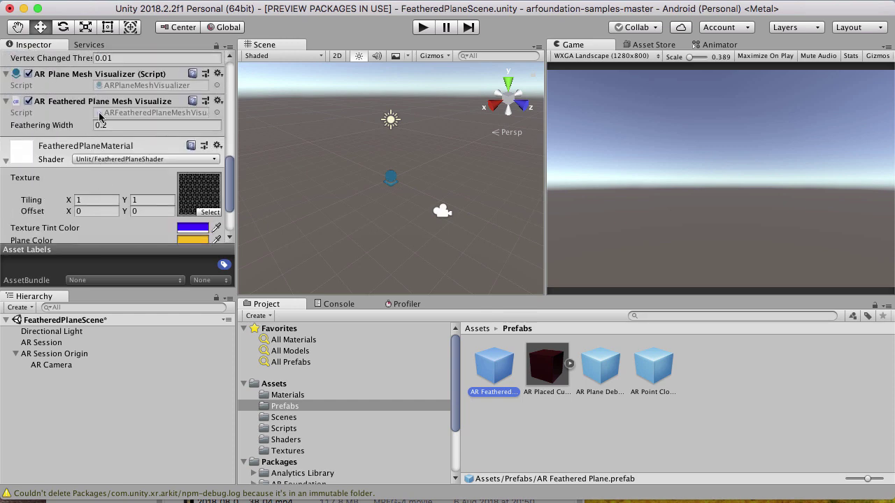
scroll(84, 123, up, 1)
click(6, 166)
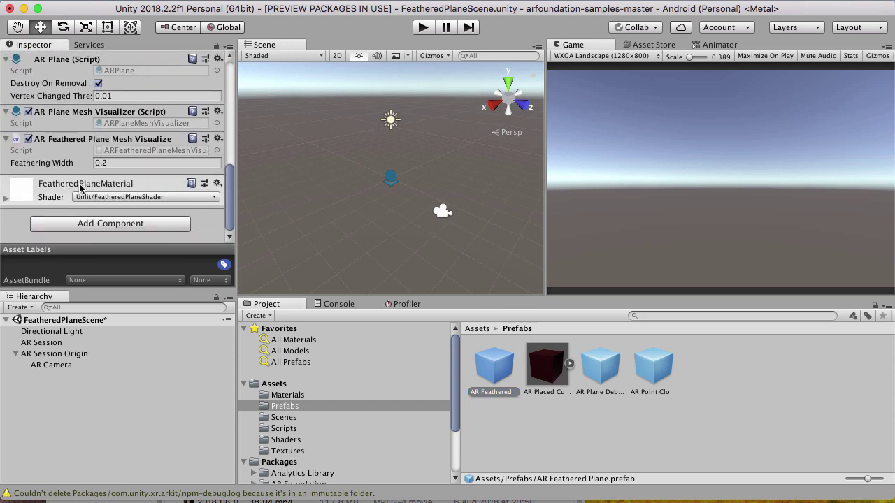
click(6, 199)
Ping the material's texture and select PlaneGeometricGrid to view it in Preview
scroll(210, 189, down, 1)
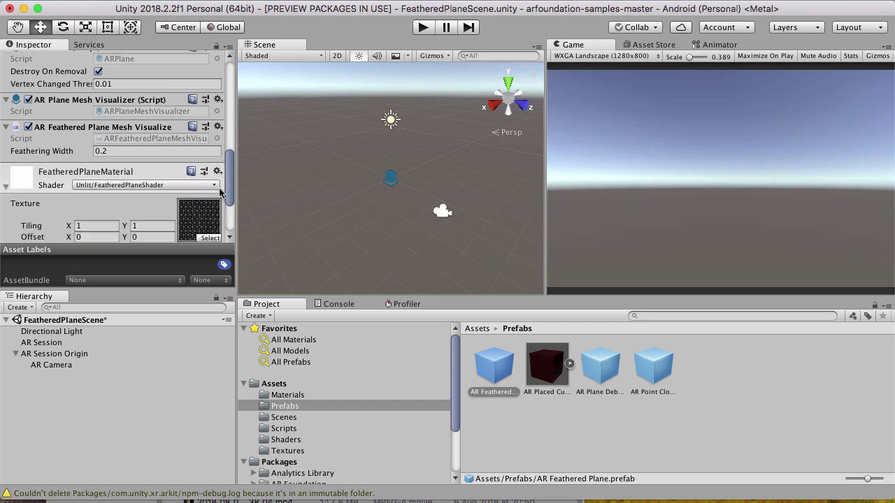
scroll(203, 183, down, 5)
click(203, 117)
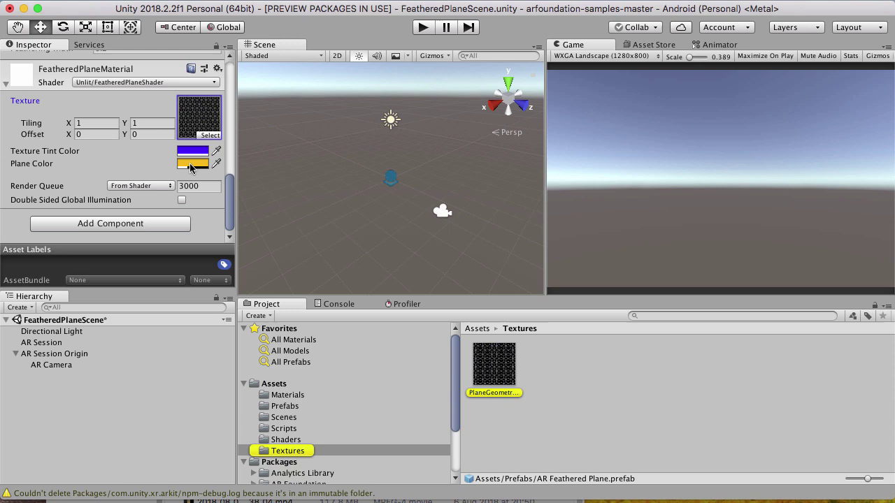
click(491, 369)
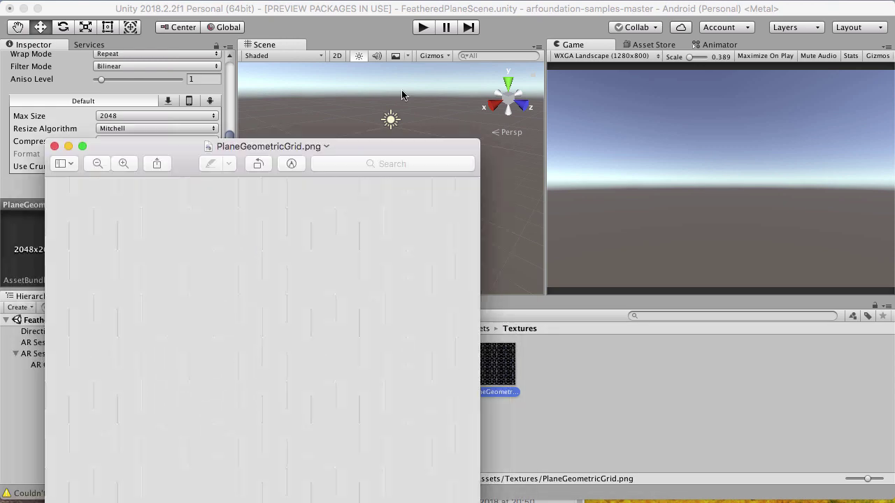
Move up and widen the PlaneGeometricGrid Preview window, then close it
drag(357, 146, 423, 51)
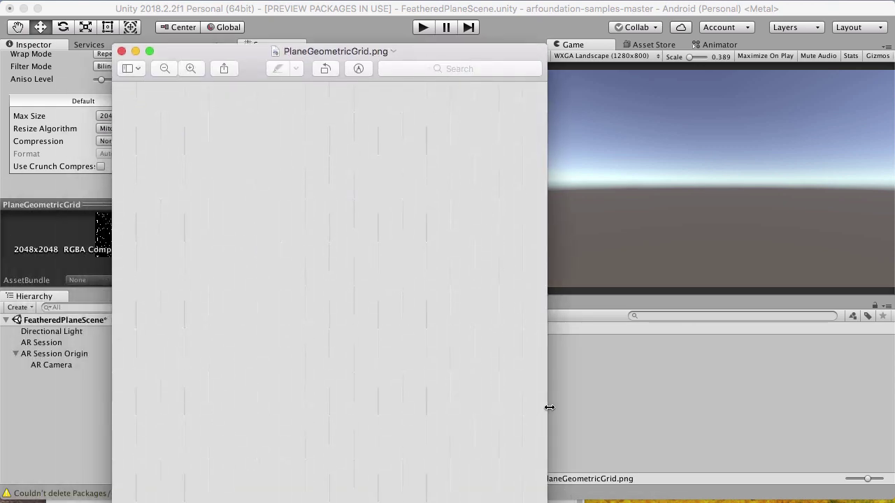
drag(550, 408, 596, 412)
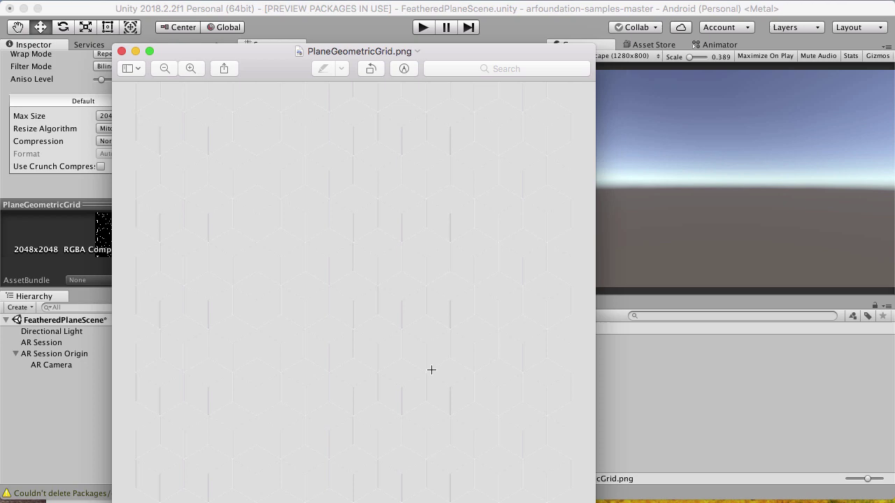
click(122, 51)
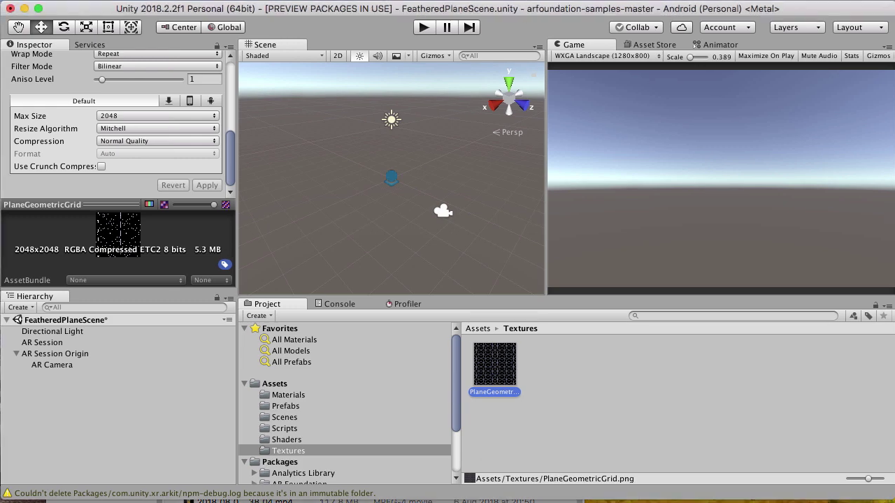
Drag Unity's bottom window edge down a few pixels to meet the screen bottom
drag(540, 501, 539, 502)
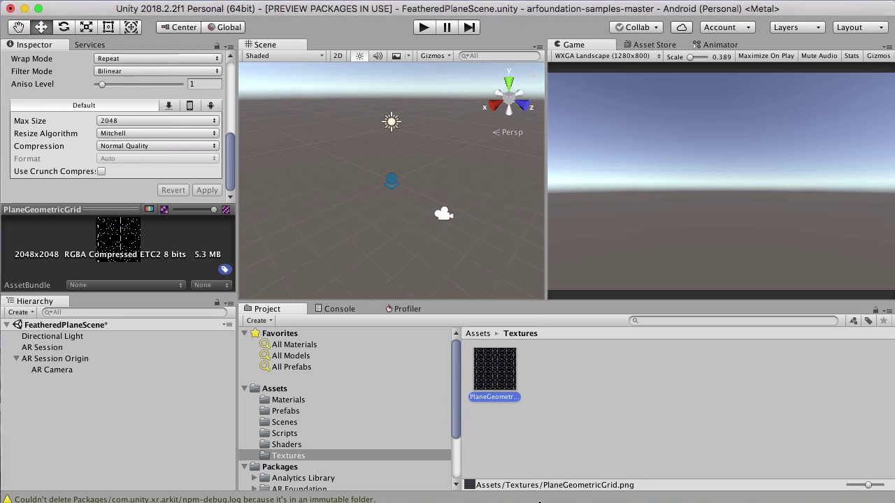